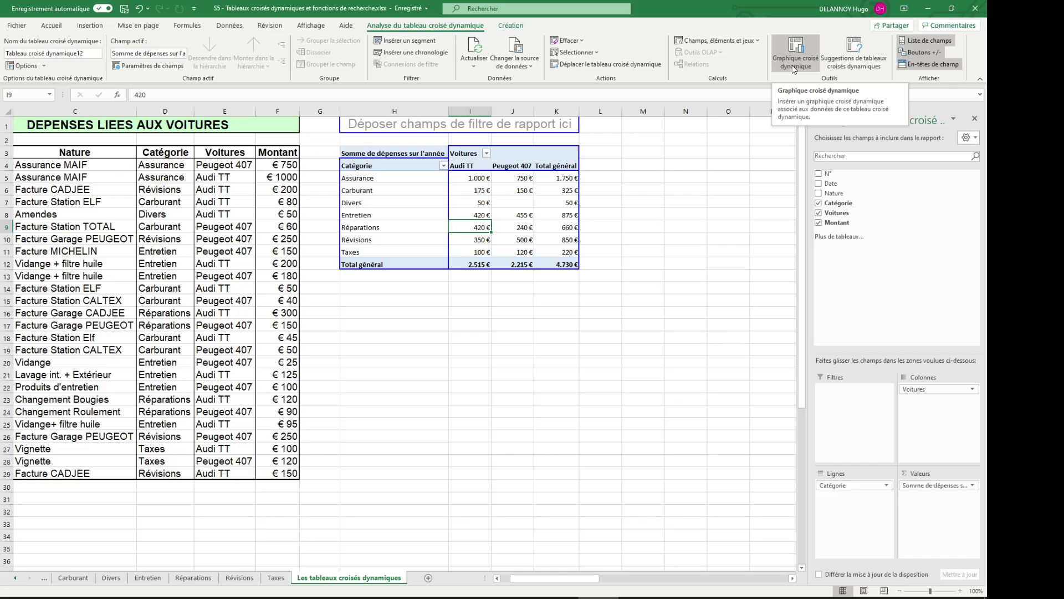
# Insert a clustered column pivot chart (Histogramme groupé), enlarge it to about 12.4 by 19.8 cm and place it below the pivot table
pyautogui.click(798, 57)
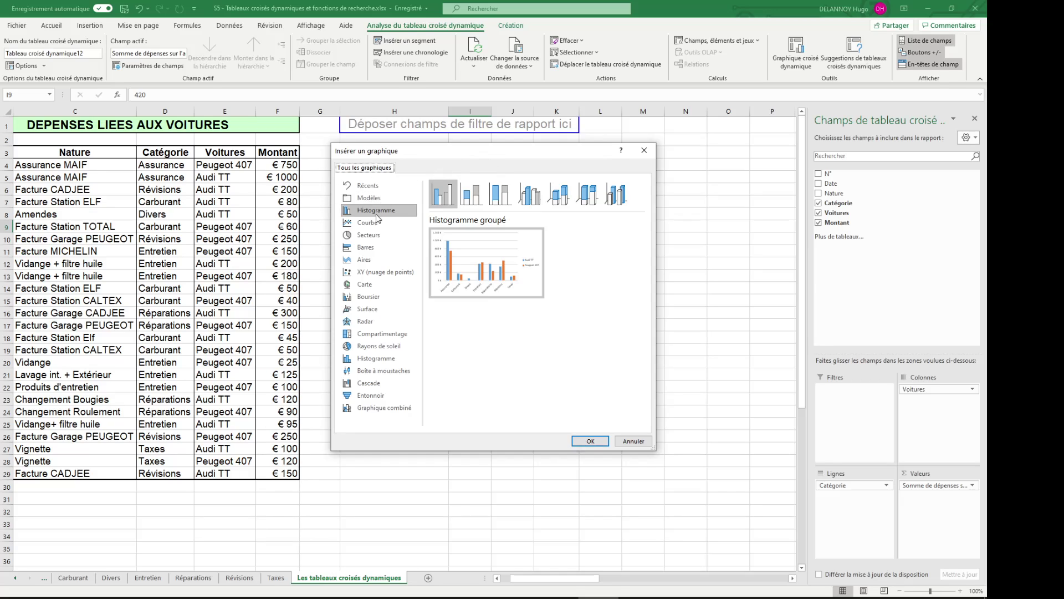
pyautogui.click(581, 443)
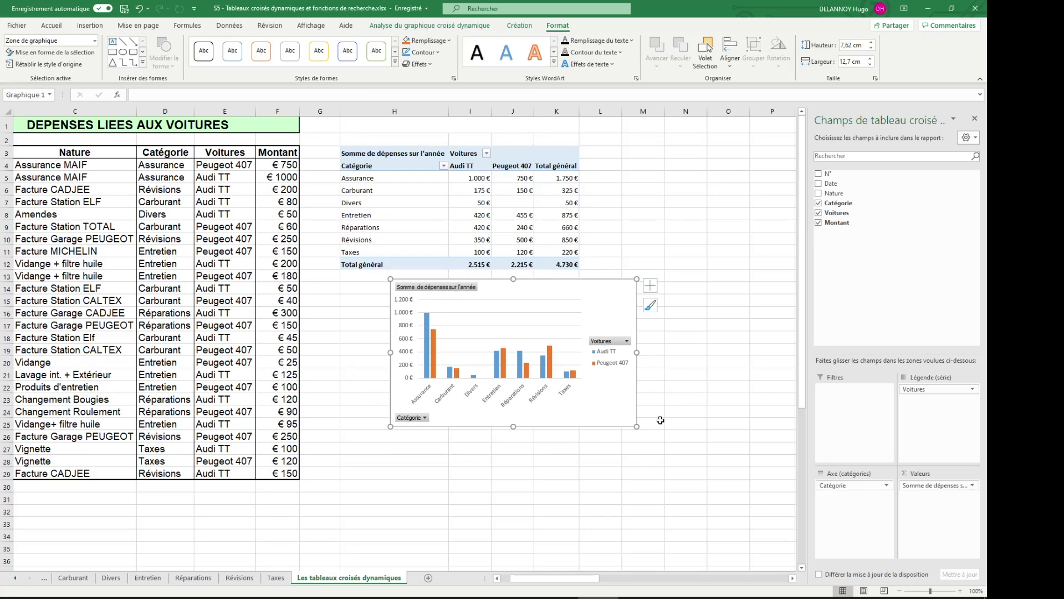
pyautogui.moveTo(638, 428); pyautogui.dragTo(773, 519)
pyautogui.click(607, 421)
pyautogui.moveTo(645, 298); pyautogui.dragTo(602, 308)
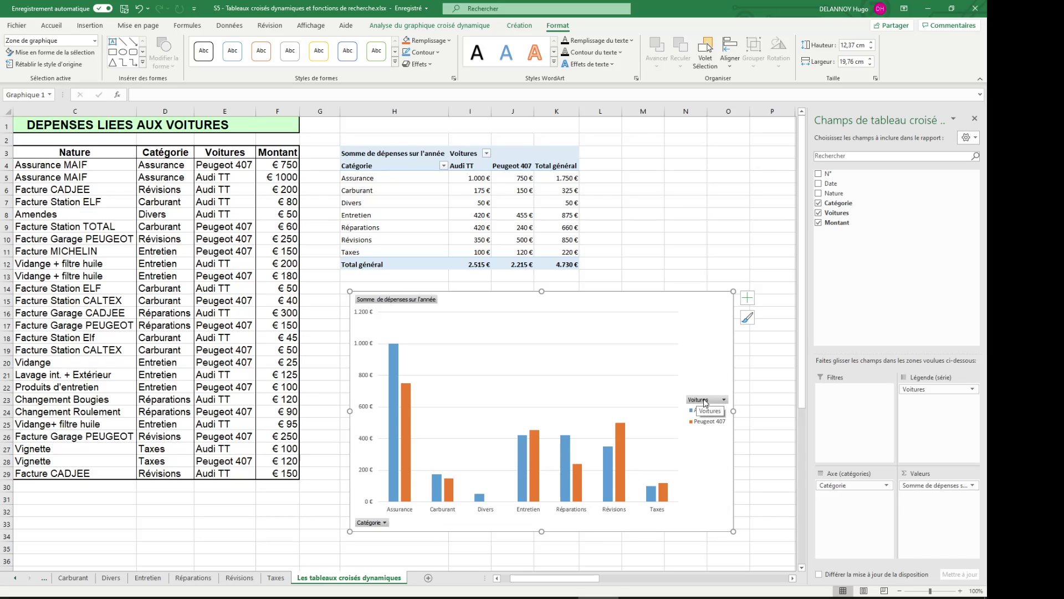
# Filter the pivot chart's Voitures field to exclude Audi TT and keep only Peugeot 407
pyautogui.click(724, 400)
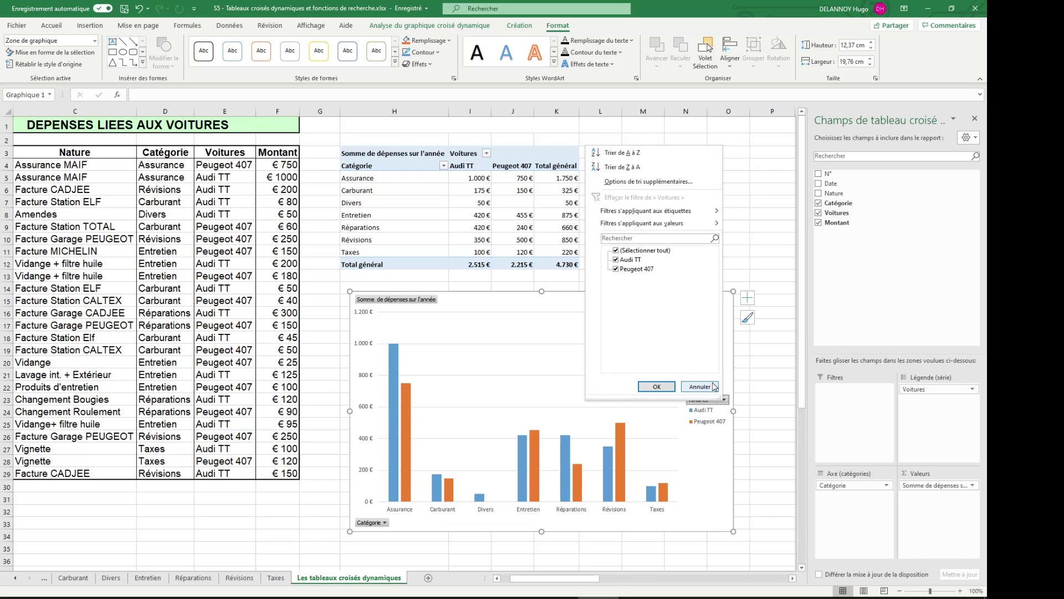
pyautogui.click(630, 260)
pyautogui.click(617, 259)
pyautogui.click(657, 387)
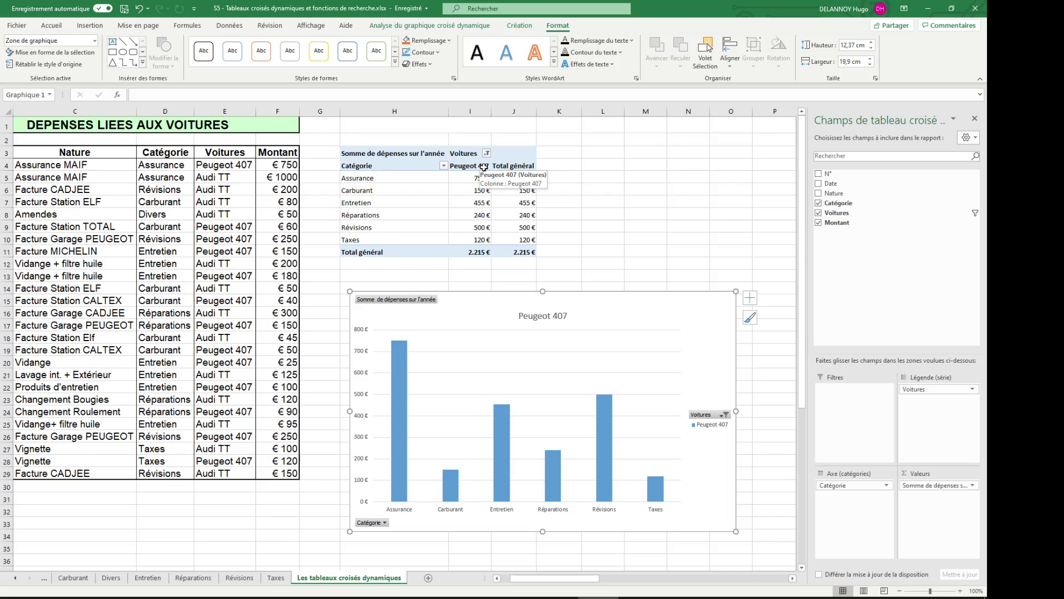
# Remove the Voitures field from the pivot table and add Date as the outer row field ahead of Catégorie
pyautogui.moveTo(460, 155); pyautogui.dragTo(644, 148)
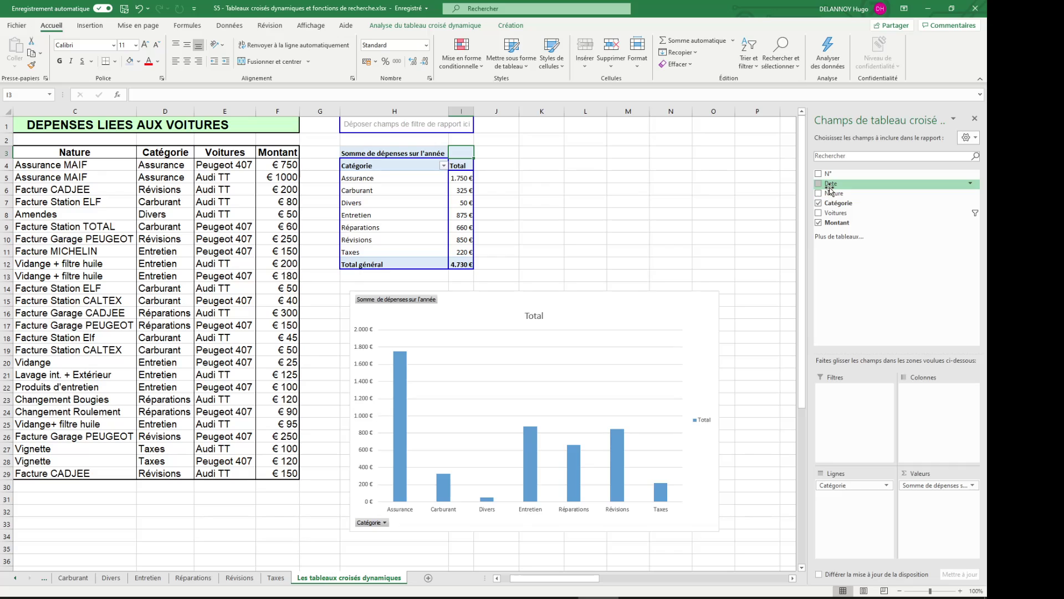
pyautogui.moveTo(829, 185); pyautogui.dragTo(354, 179)
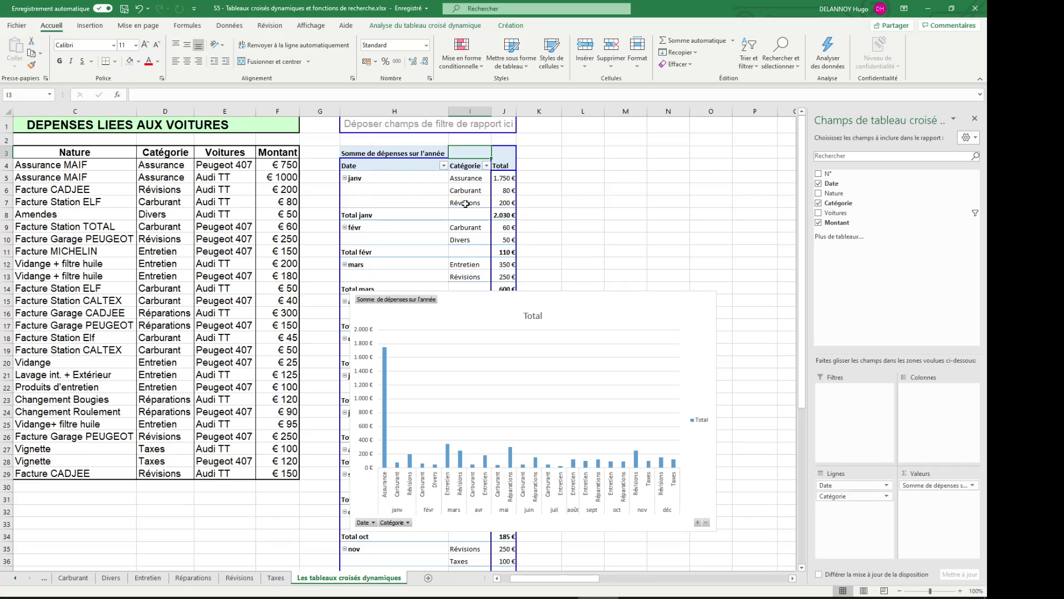
pyautogui.scroll(-2, 638, 233)
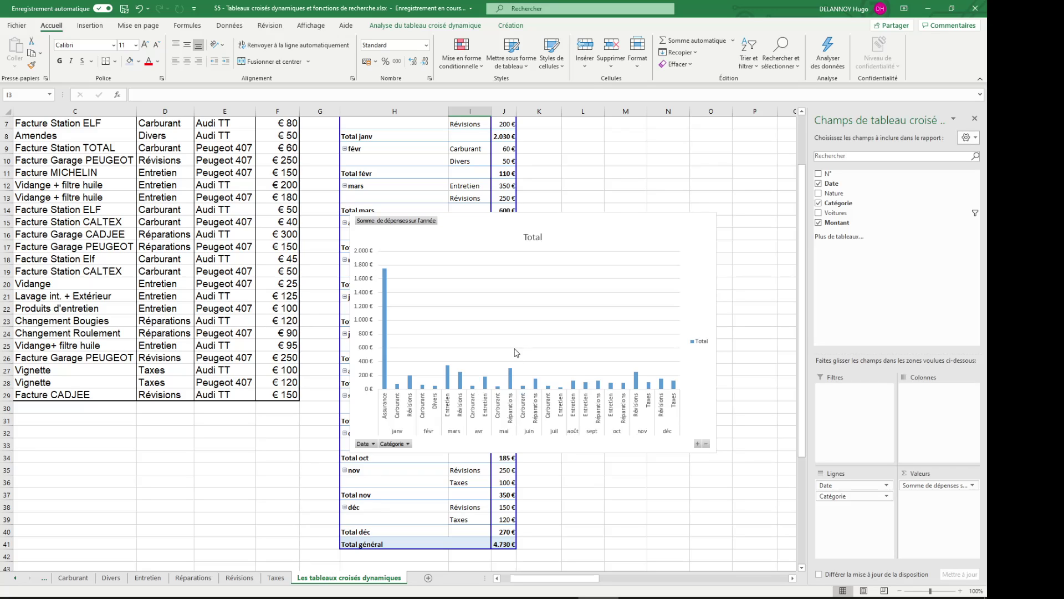
pyautogui.scroll(2, 669, 189)
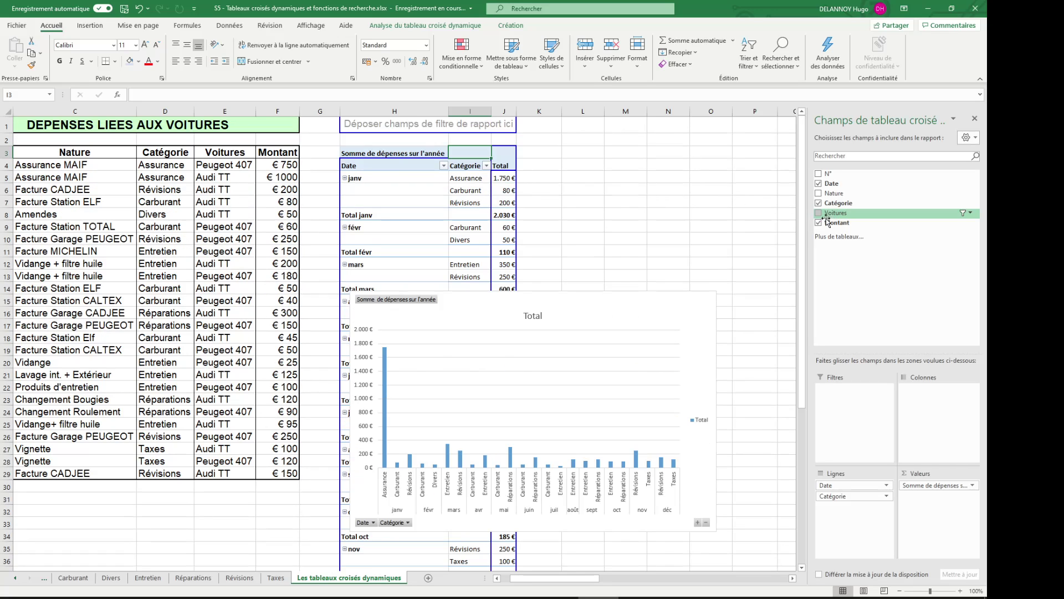
# Add Voitures back as the pivot table's column field and clear its filter
pyautogui.moveTo(832, 213); pyautogui.dragTo(473, 155)
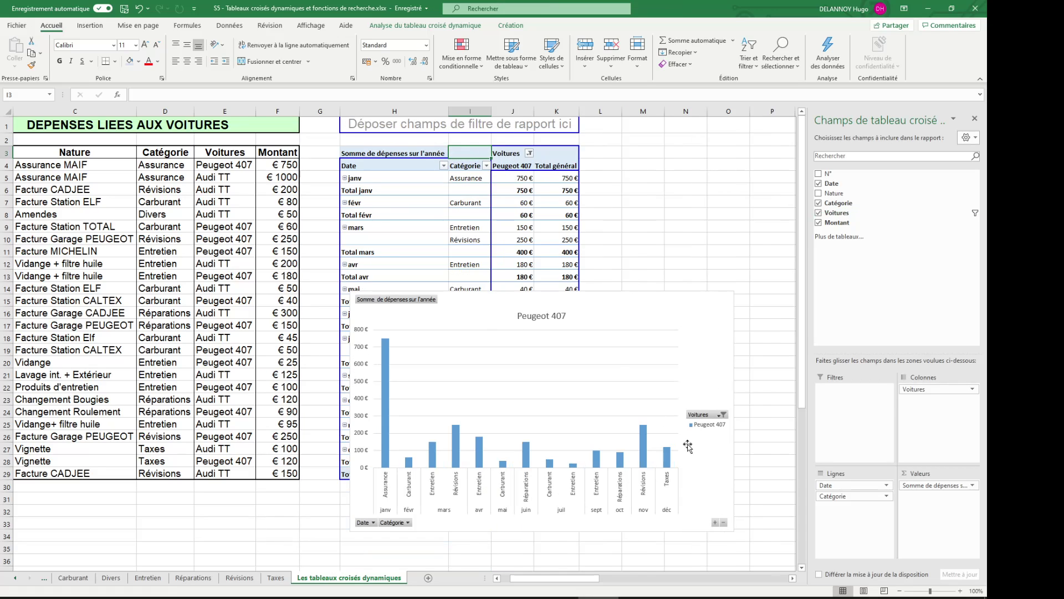
pyautogui.scroll(-1, 652, 403)
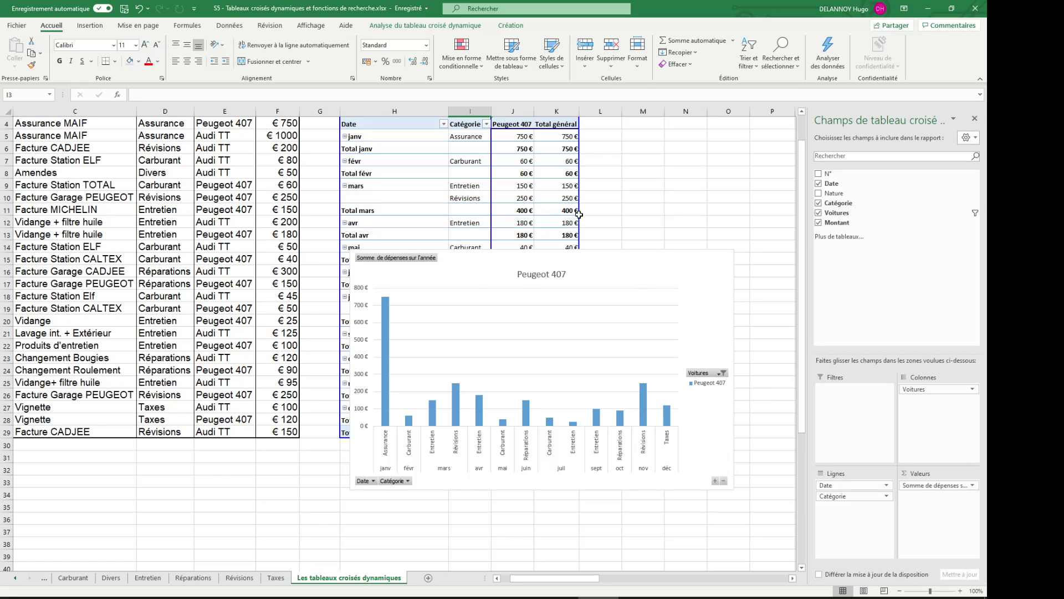
pyautogui.scroll(1, 579, 213)
pyautogui.click(529, 153)
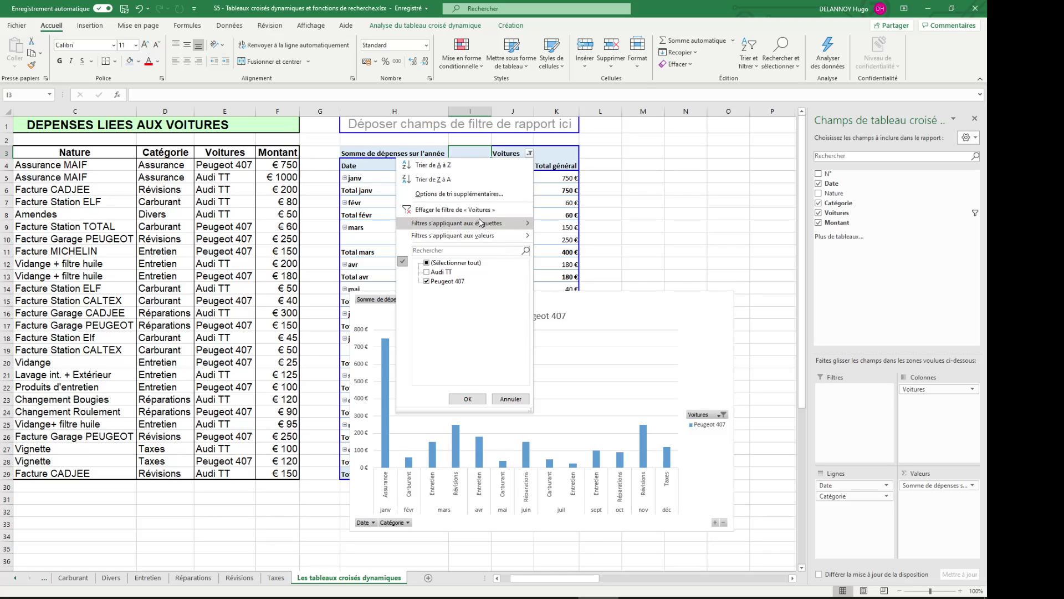
pyautogui.click(454, 210)
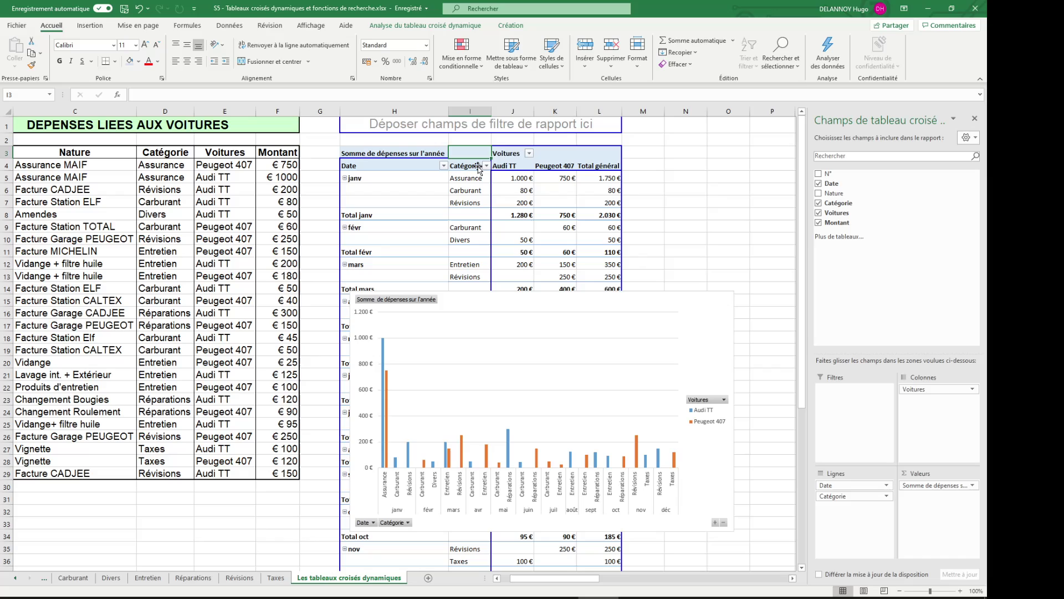
# Try swapping Catégorie and Voitures between rows and columns, and return Voitures to the columns and Catégorie to the rows
pyautogui.moveTo(474, 158); pyautogui.dragTo(446, 177)
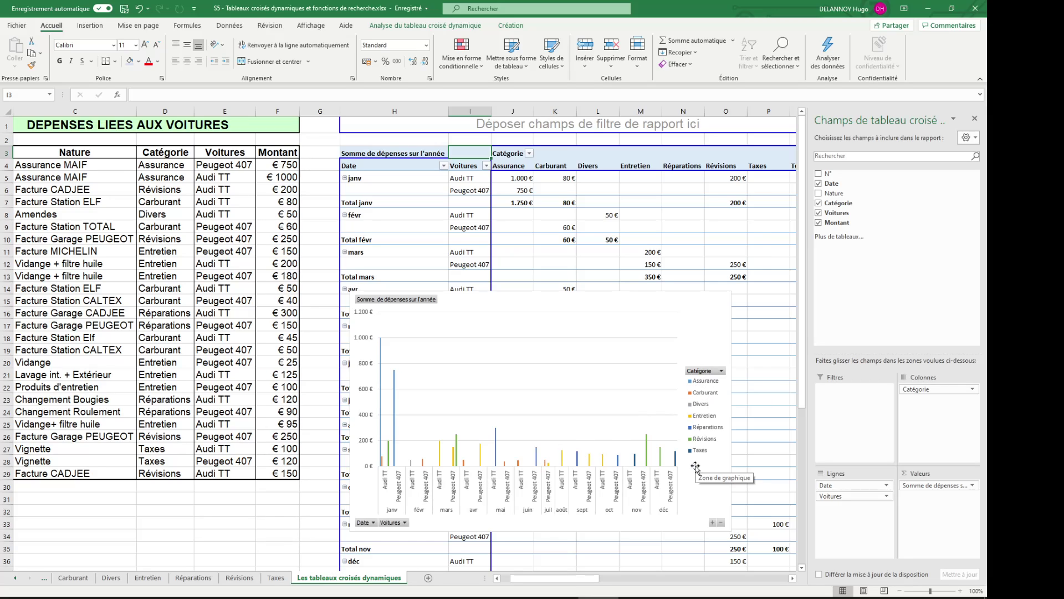
pyautogui.moveTo(456, 166); pyautogui.dragTo(491, 154)
pyautogui.click(505, 154)
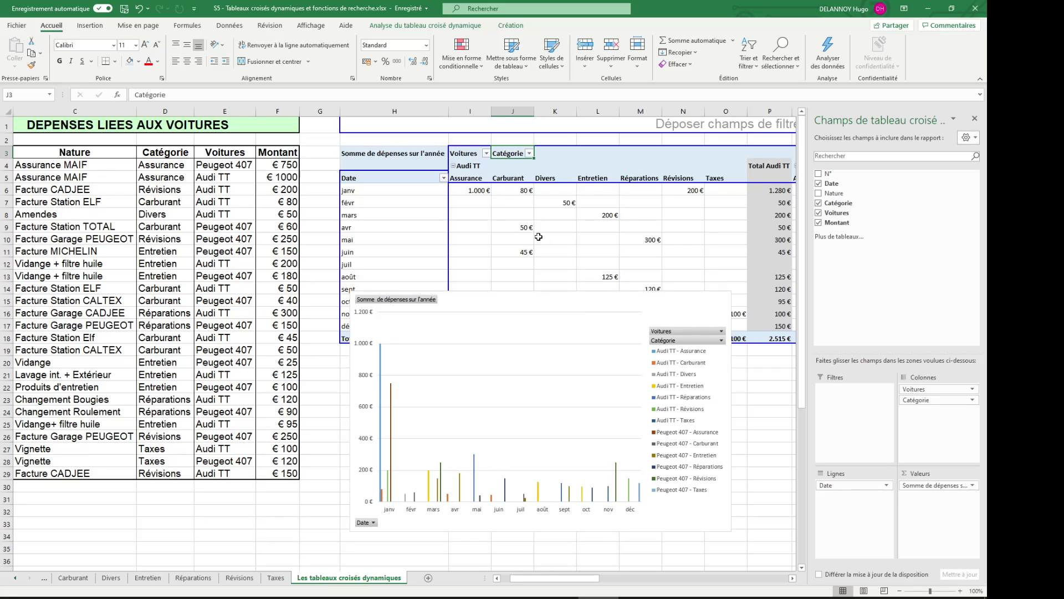
pyautogui.moveTo(513, 157); pyautogui.dragTo(447, 183)
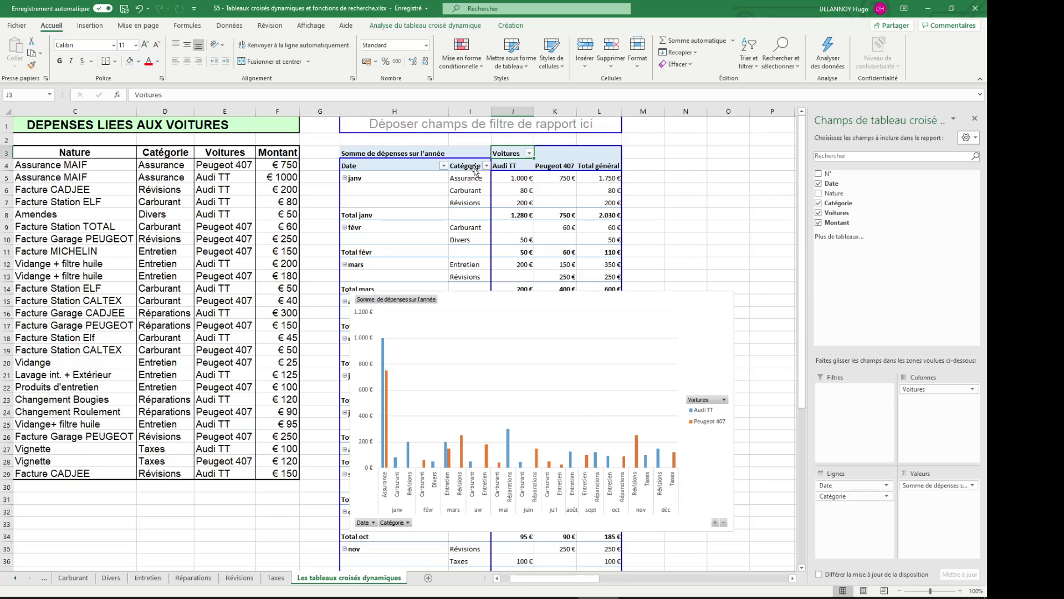
# Try placing Catégorie ahead of Date in the pivot table's rows, and restore Date as the outer row field
pyautogui.moveTo(472, 169); pyautogui.dragTo(376, 169)
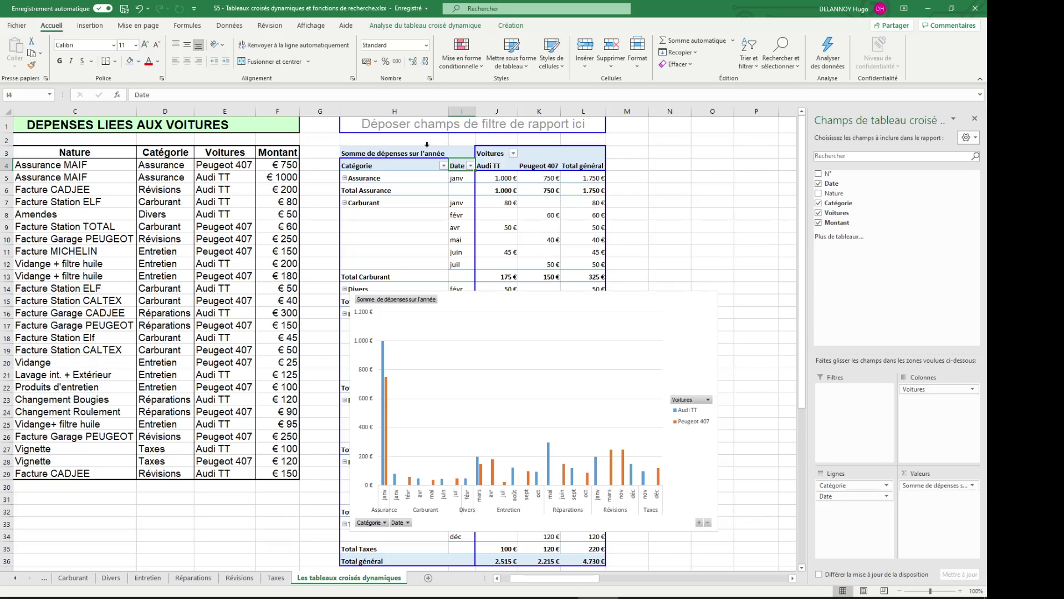
pyautogui.moveTo(361, 168); pyautogui.dragTo(466, 169)
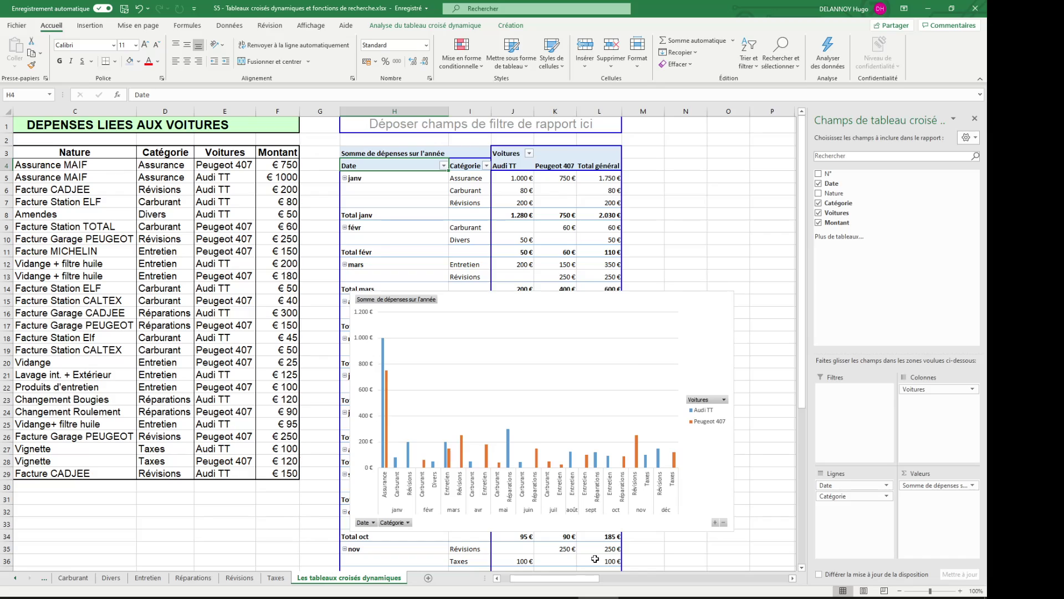
pyautogui.moveTo(595, 552)
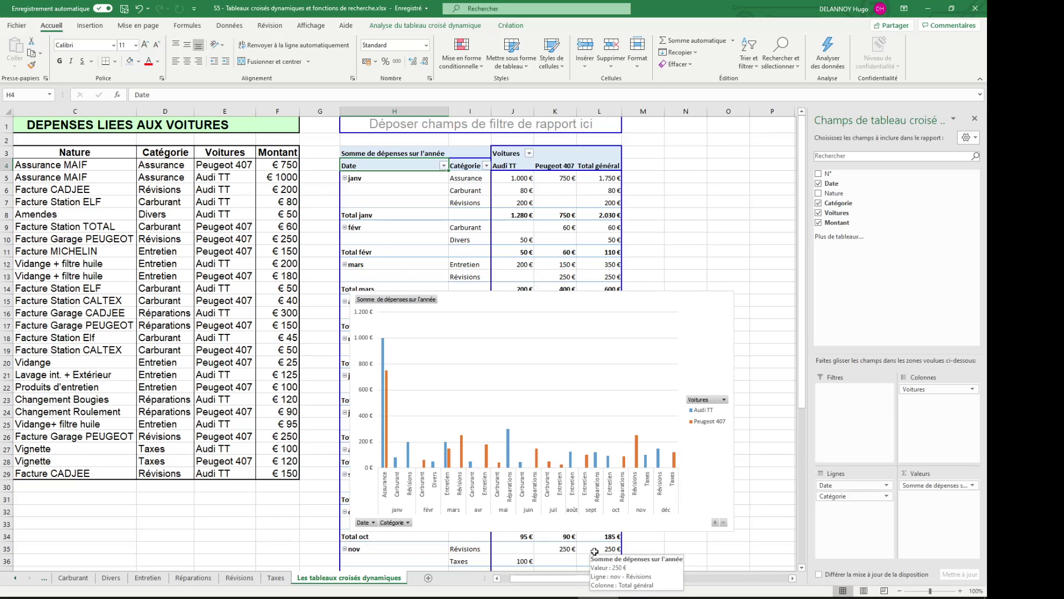
pyautogui.click(716, 308)
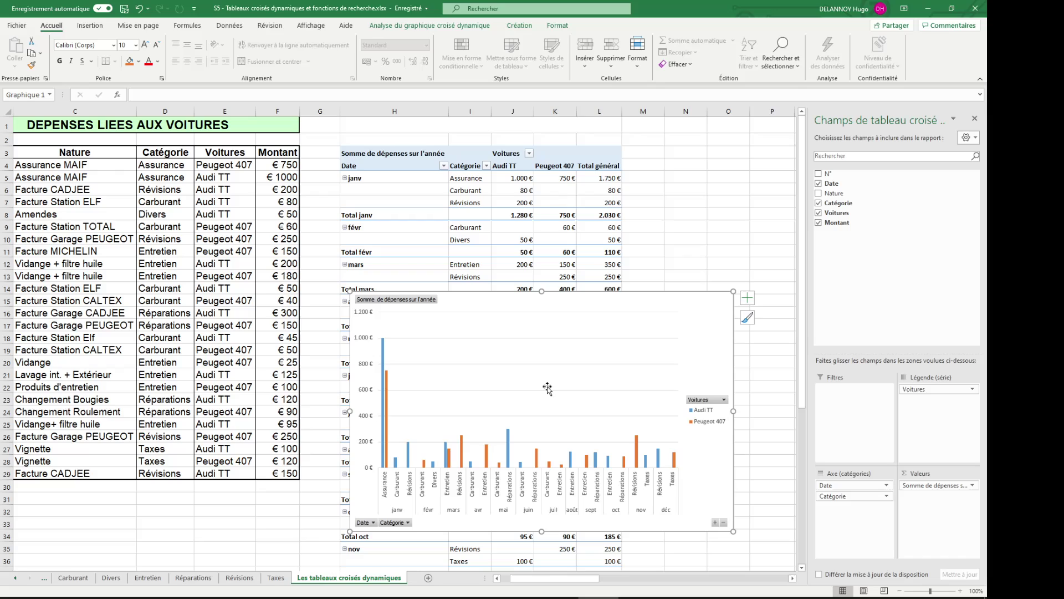
# Set the Montant of the Peugeot 407 insurance expense in cell F4 to 800000
pyautogui.click(280, 167)
pyautogui.write('800000')
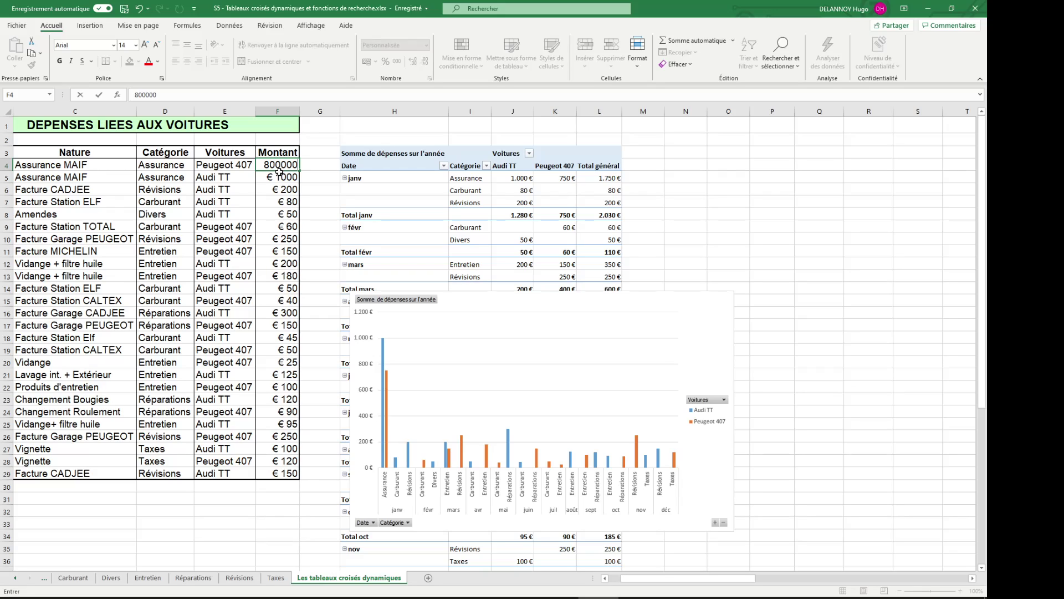
pyautogui.press('Return')
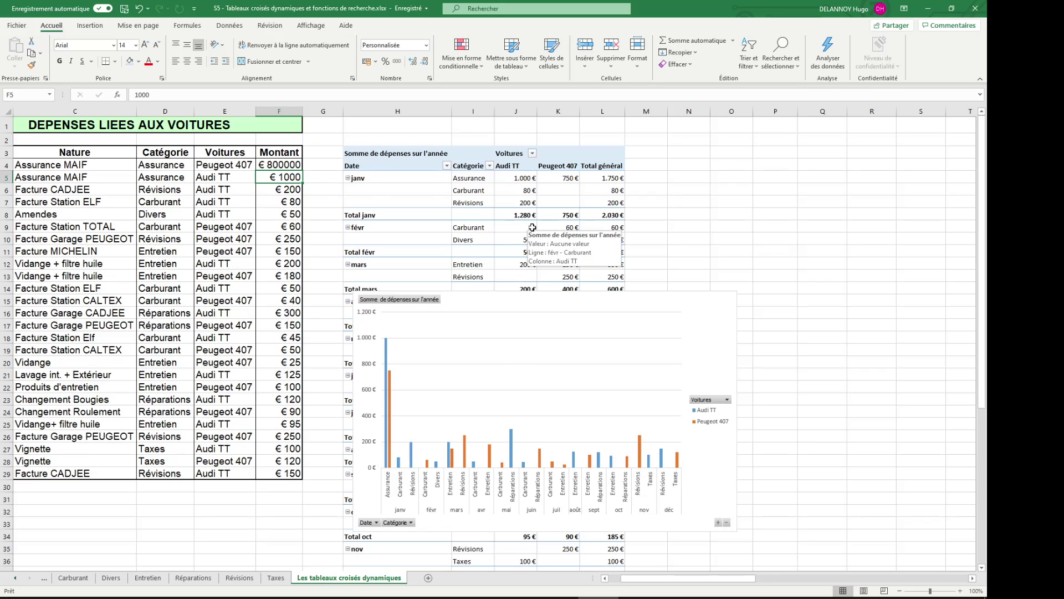
# Refresh the pivot table and chart from the modified source data
pyautogui.click(521, 190)
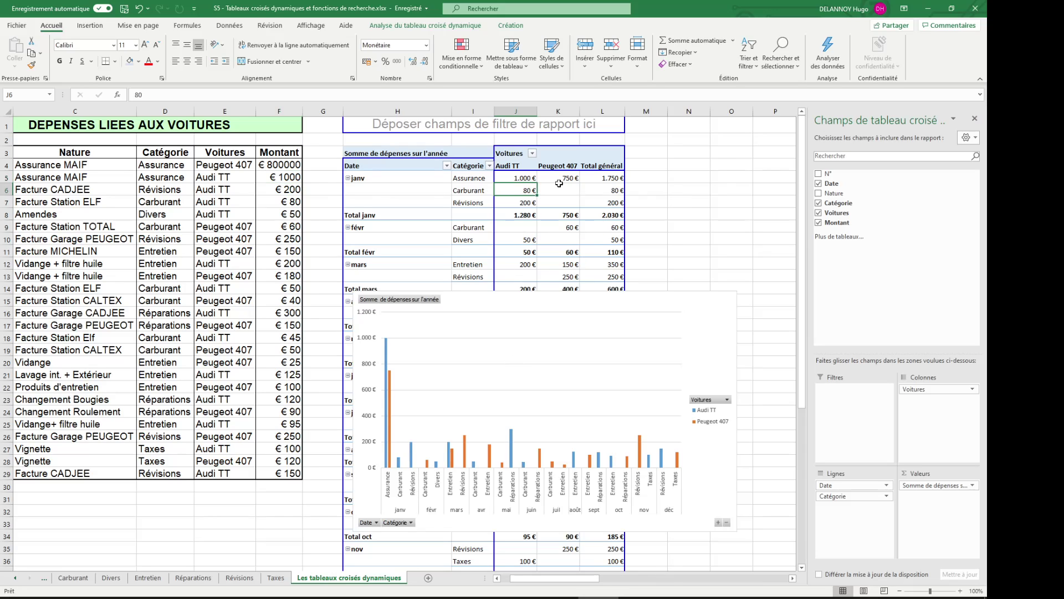
pyautogui.rightClick(542, 192)
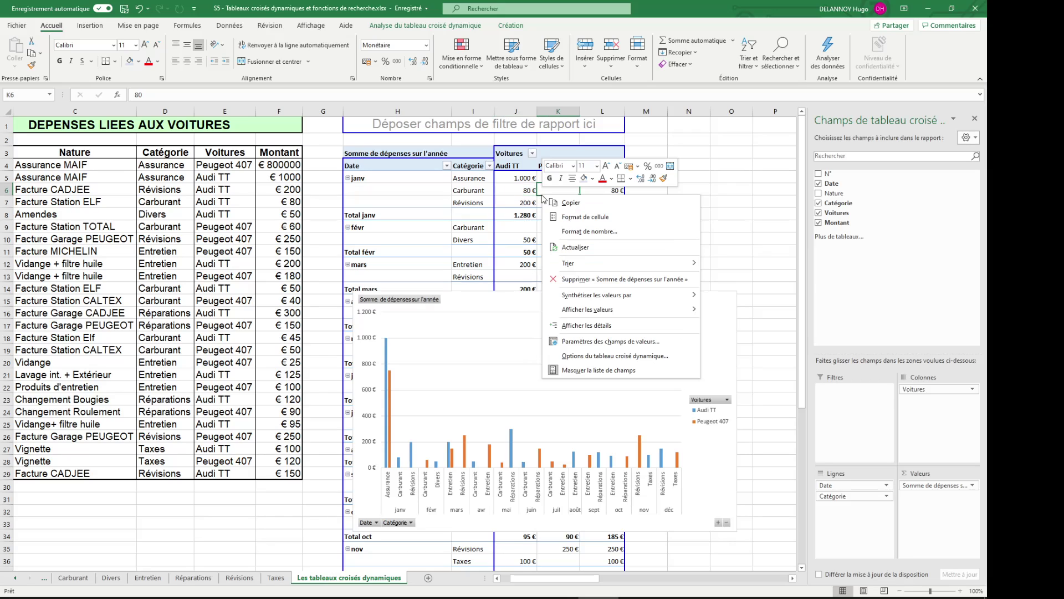
pyautogui.click(575, 247)
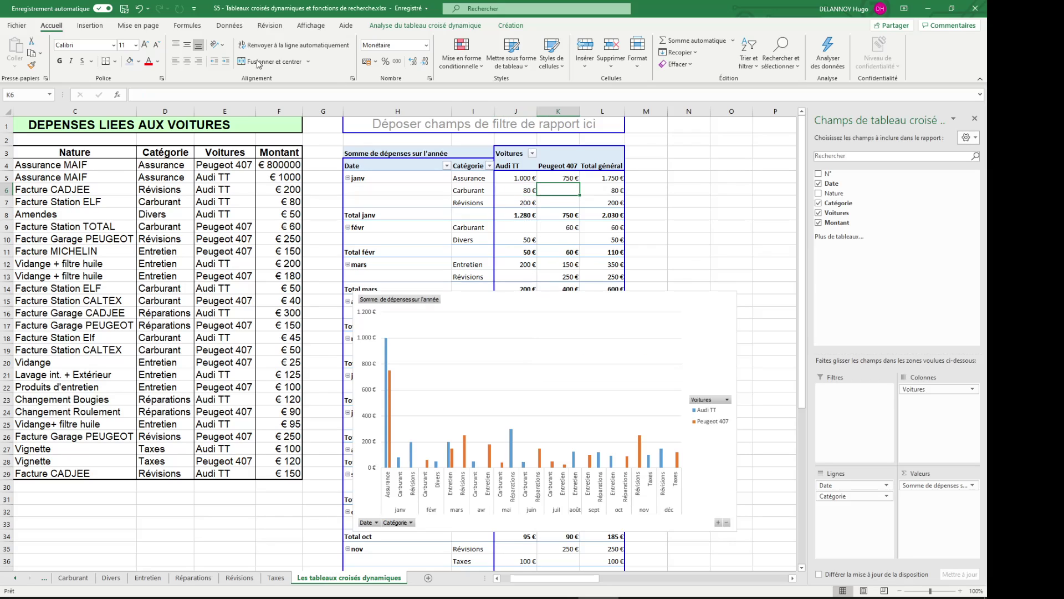
pyautogui.click(224, 25)
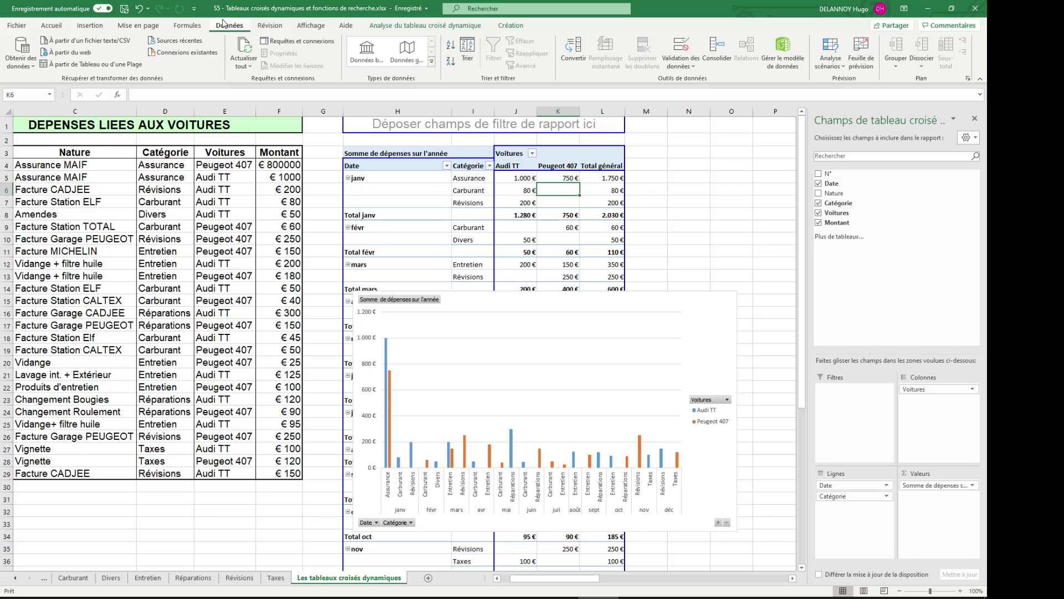
pyautogui.click(242, 47)
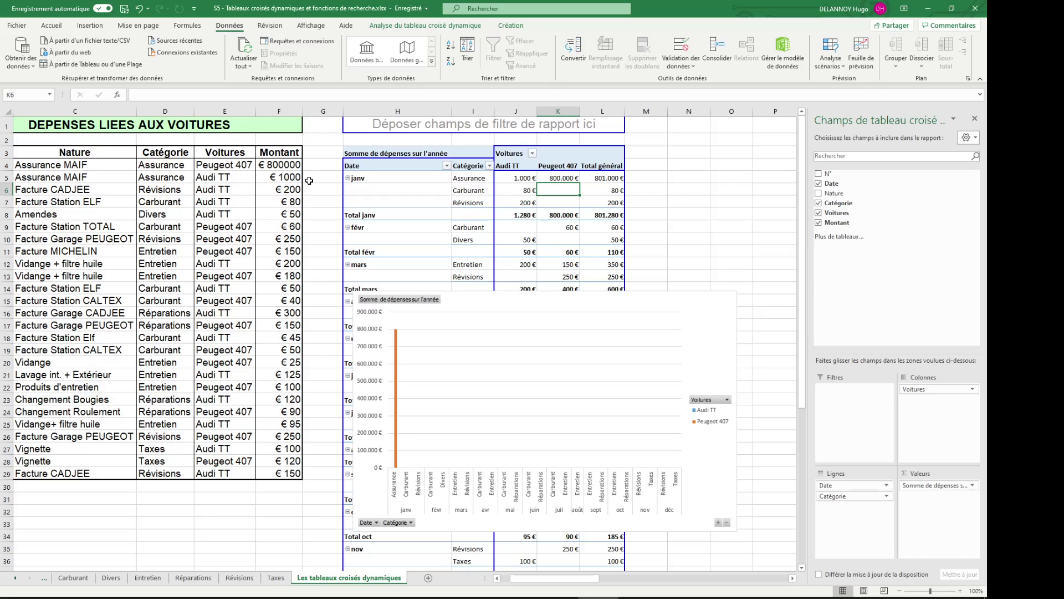
# Undo the data refresh and the amount change in cell F4
pyautogui.hotkey('ctrl', 'z')
pyautogui.hotkey('ctrl', 'z')
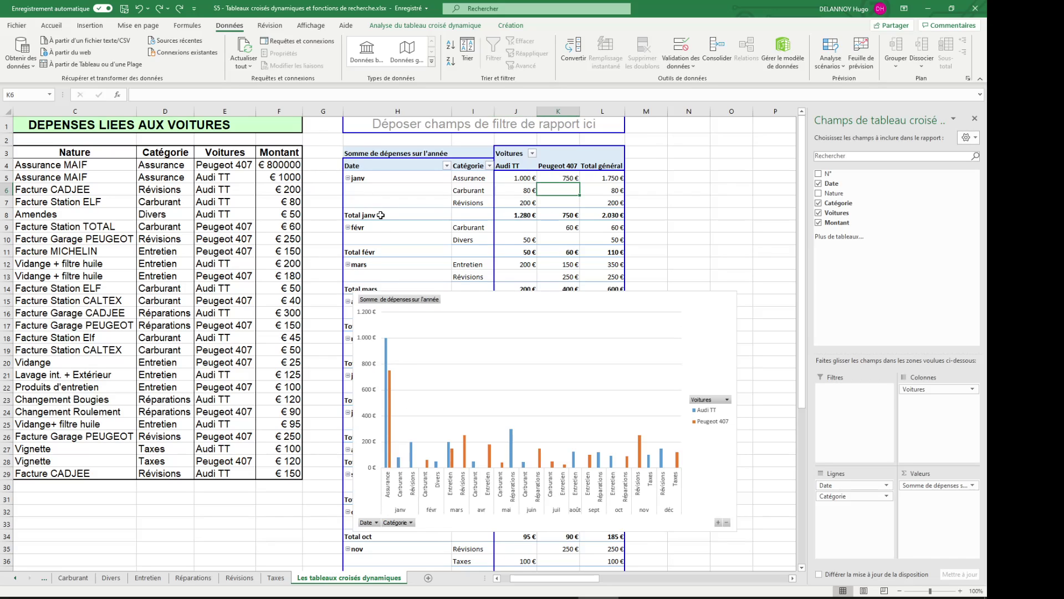
pyautogui.hotkey('ctrl', 'alt', 'F5')
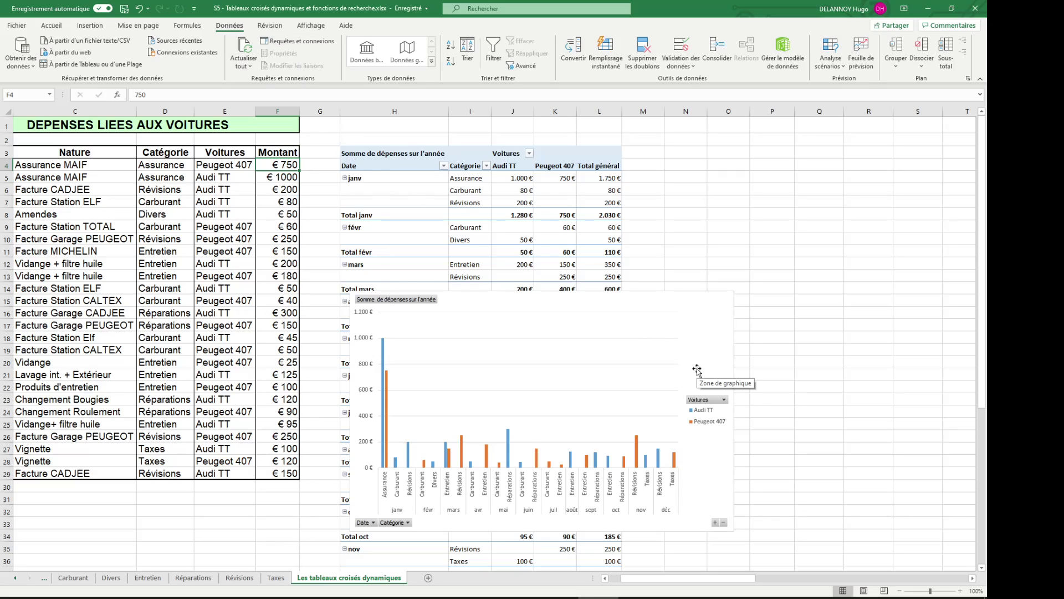
# Move the pivot chart up beside the pivot table so that it starts around cell K10
pyautogui.moveTo(685, 326); pyautogui.dragTo(928, 254)
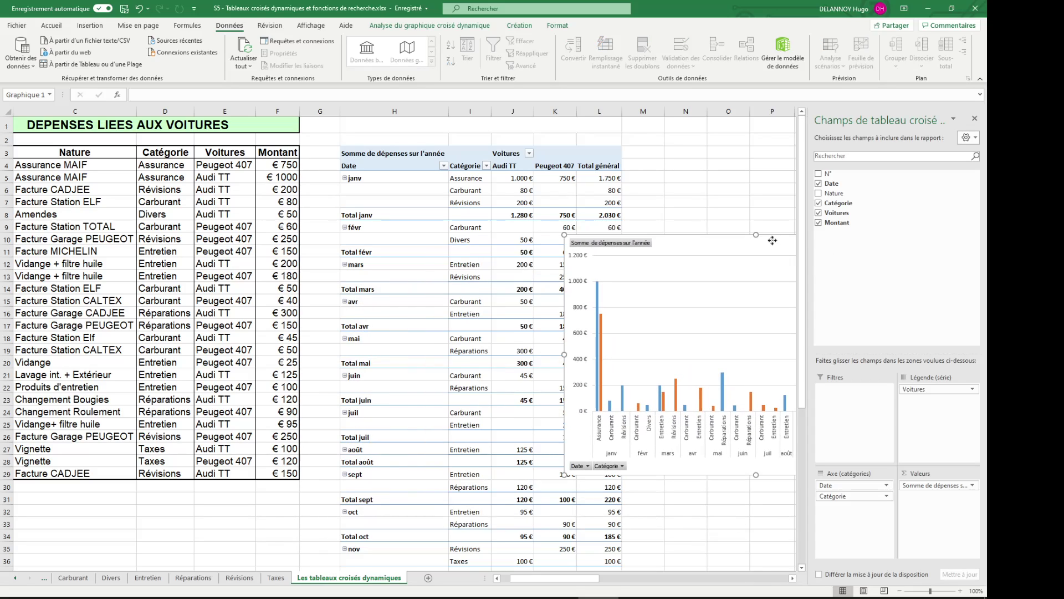